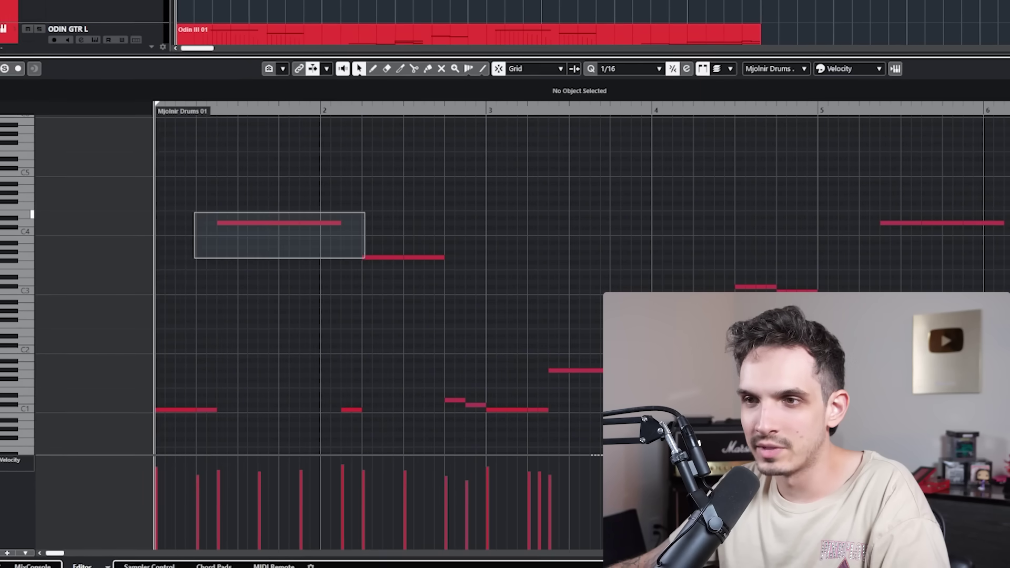
Rework the copied notes in the Mjolnir Drums 01 part into a drum pattern.
left_click_drag(380, 447, 381, 413)
scroll(368, 284, "right", 1)
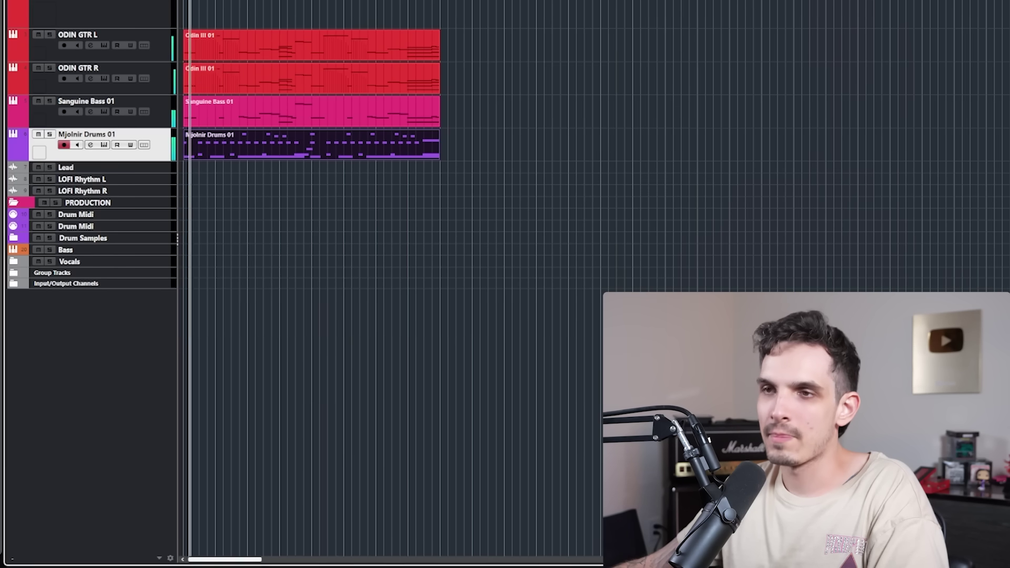
key("h")
key("h")
key("h")
key("h")
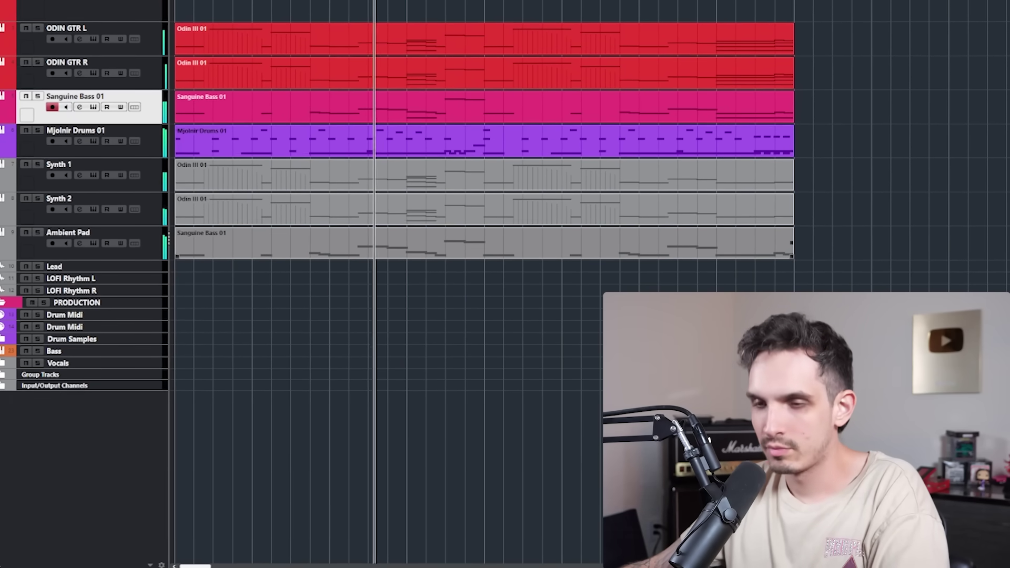
left_click(116, 251)
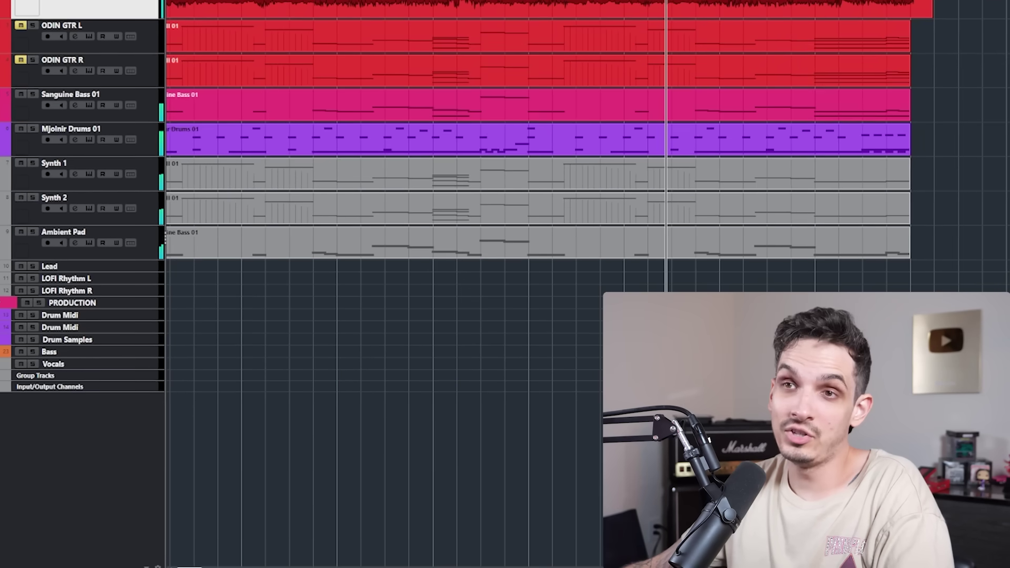
Create a new part from bar 17 on the Mjolnir Drums track and program it with alternating kick and snare hits.
key("h")
key("h")
key("h")
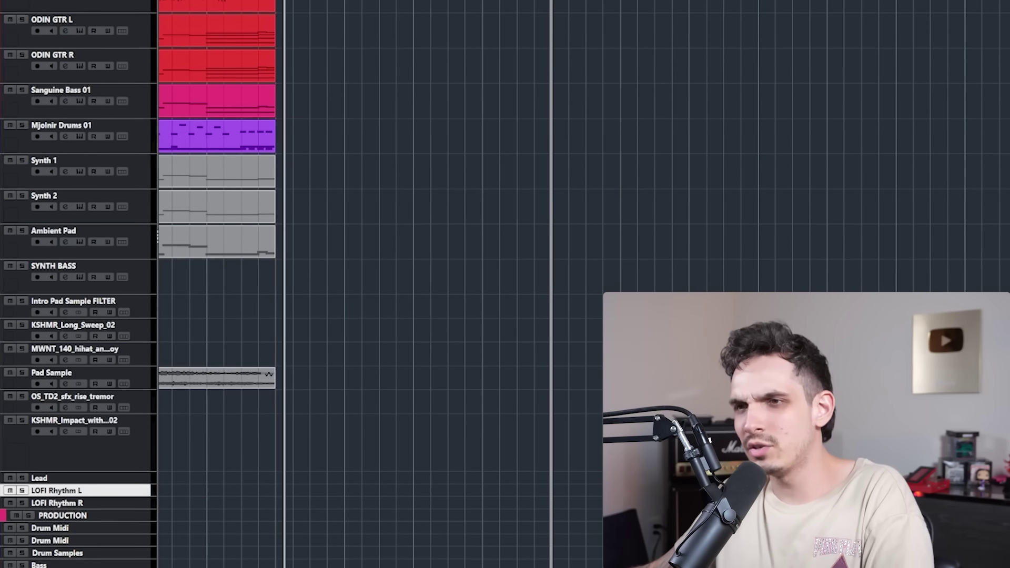
left_click_drag(277, 138, 552, 149)
double_click(542, 138)
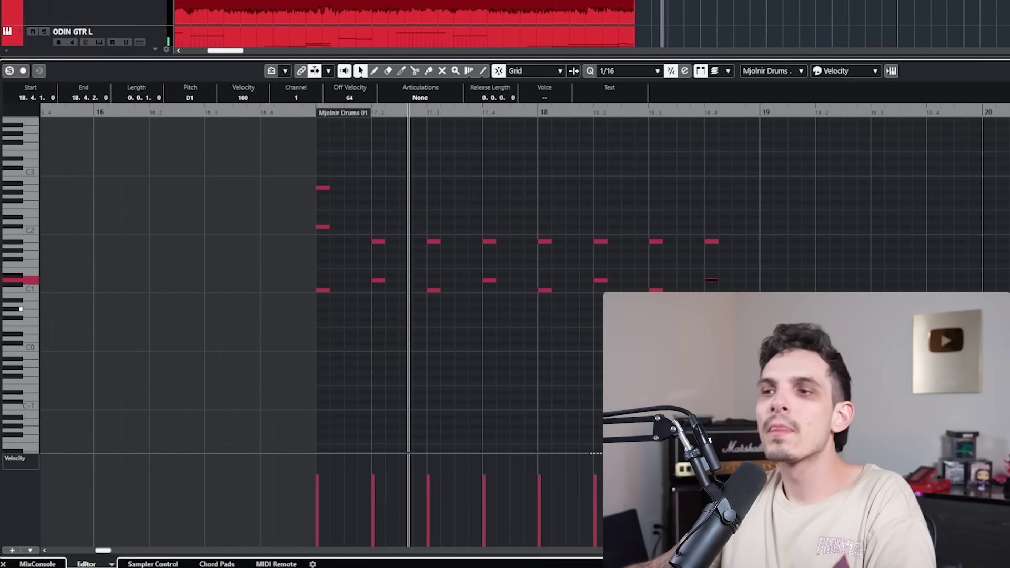
key("g")
key("h")
key("h")
right_click(564, 331)
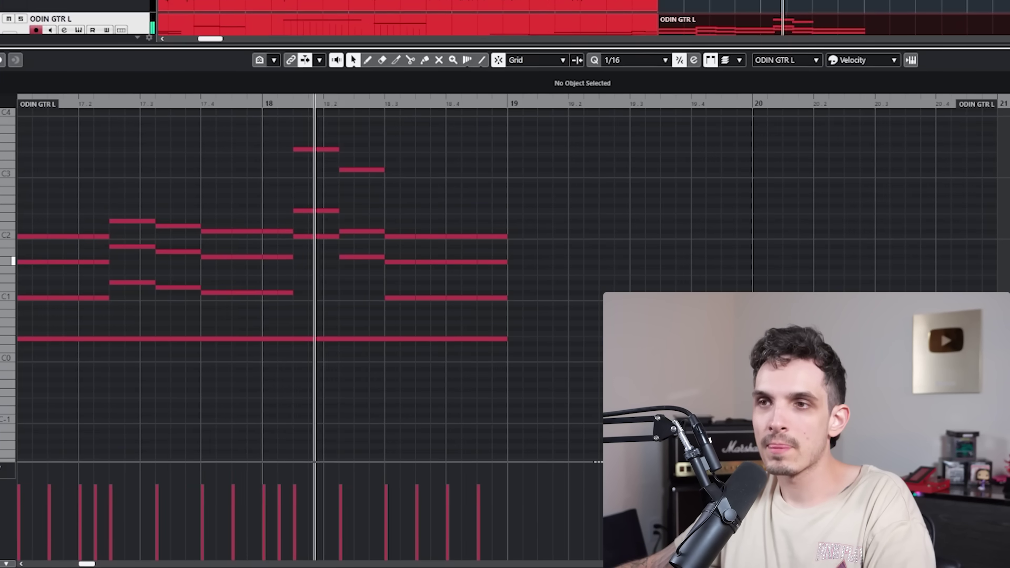
Repeat the two-bar chord phrase in bars 19–20 of the ODIN GTR L part and select all its notes.
key("g")
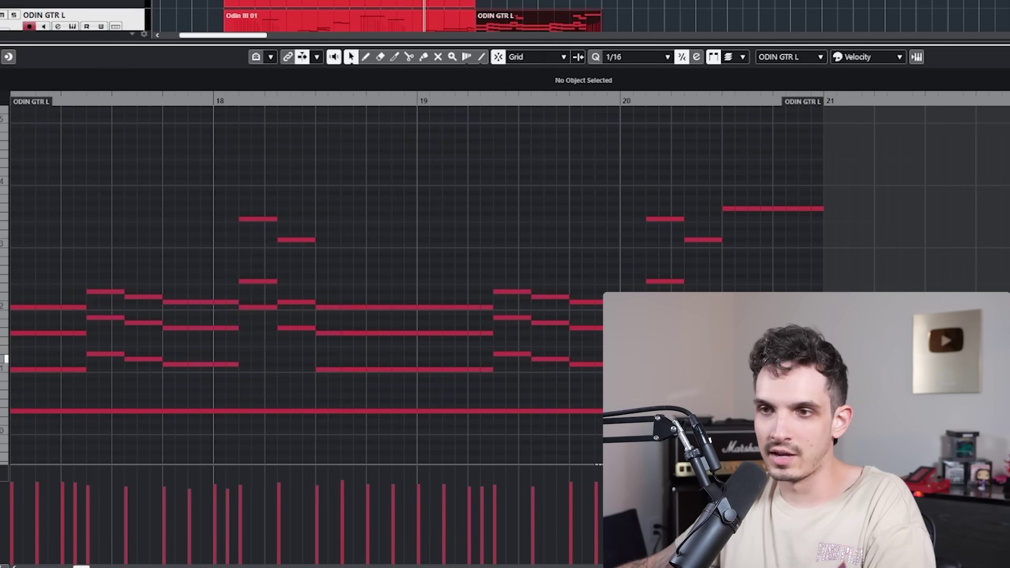
key("g")
key("ctrl+a")
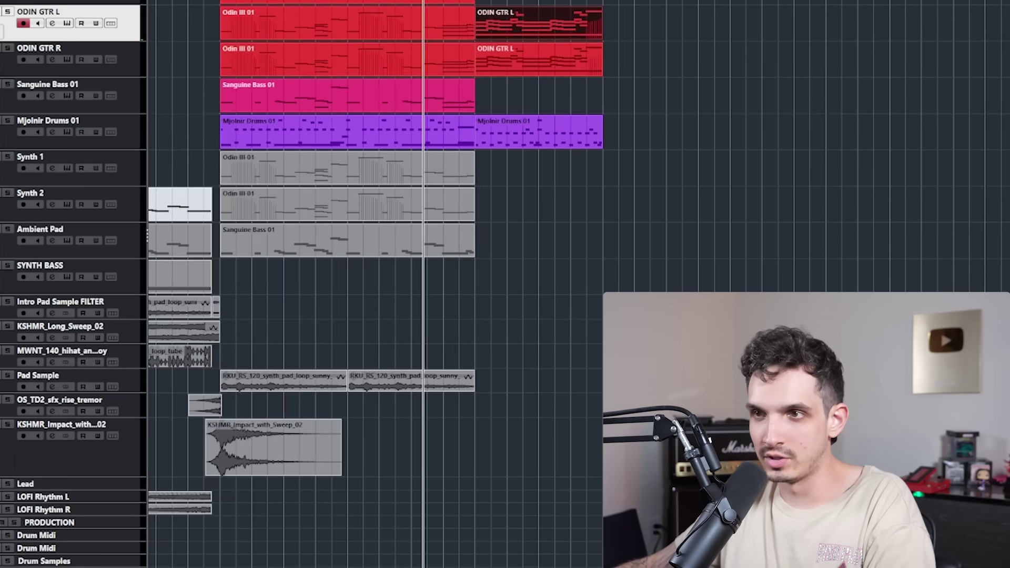
Examine the arranged guitar, bass and drum sections and the hi-hat, pad, drum and texture loops that follow them.
right_click(408, 120)
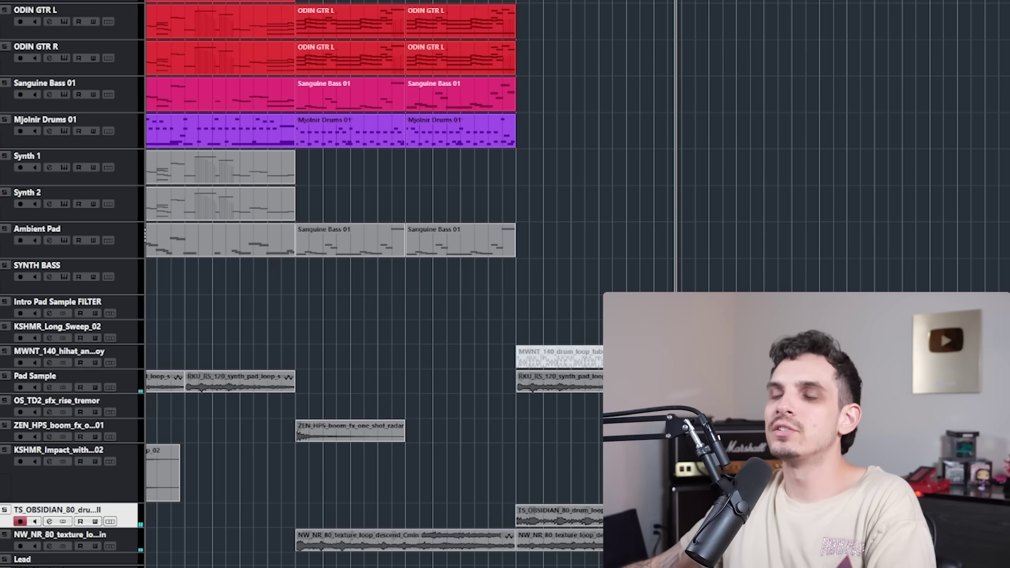
key("h")
key("h")
key("h")
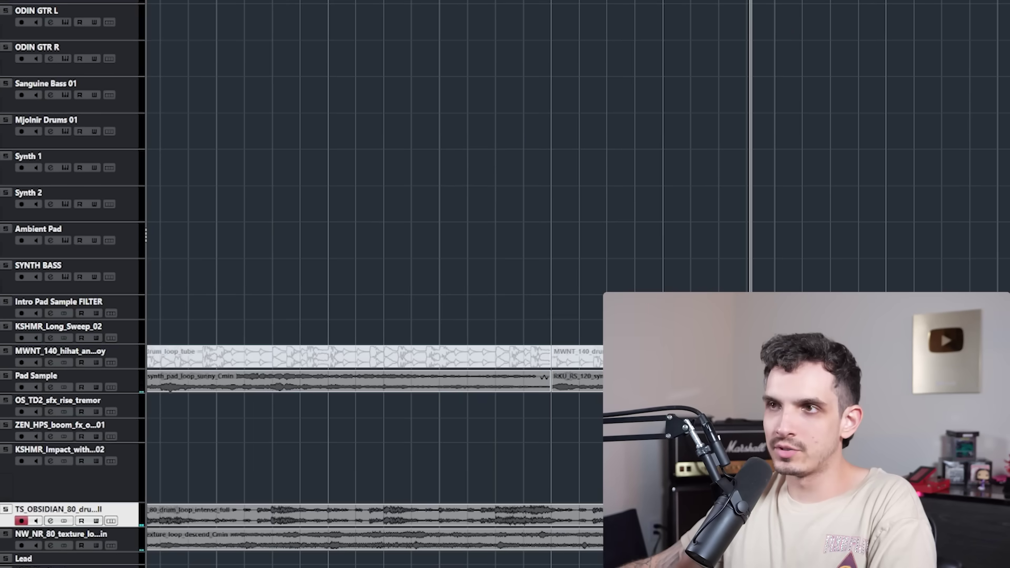
key("g")
key("g")
key("g")
key("h")
key("h")
key("h")
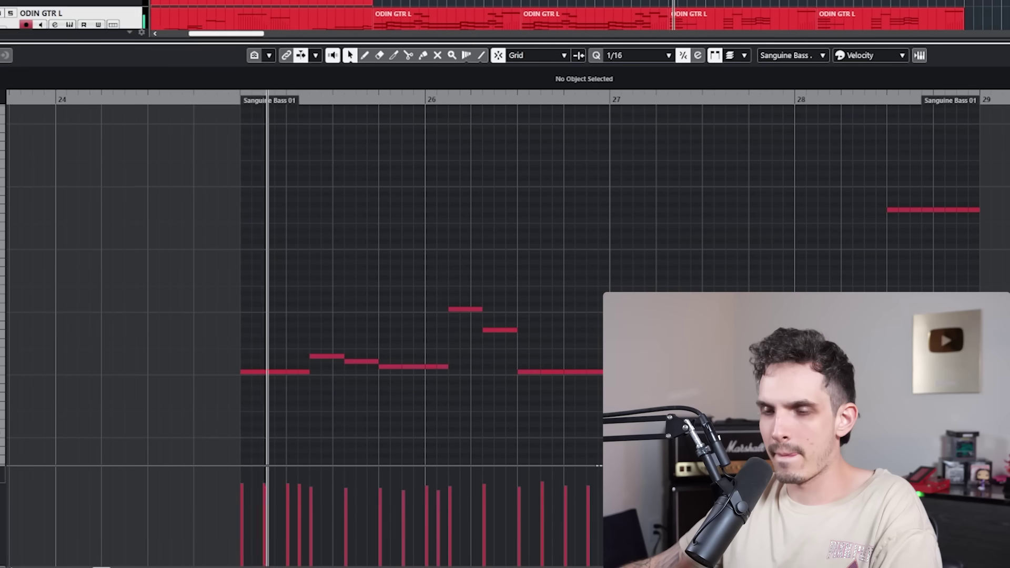
Delete the group of bass notes around bar 26 in the Sanguine Bass part that starts at bar 25.
left_click_drag(326, 357, 362, 371)
left_click_drag(394, 289, 503, 379)
key("Delete")
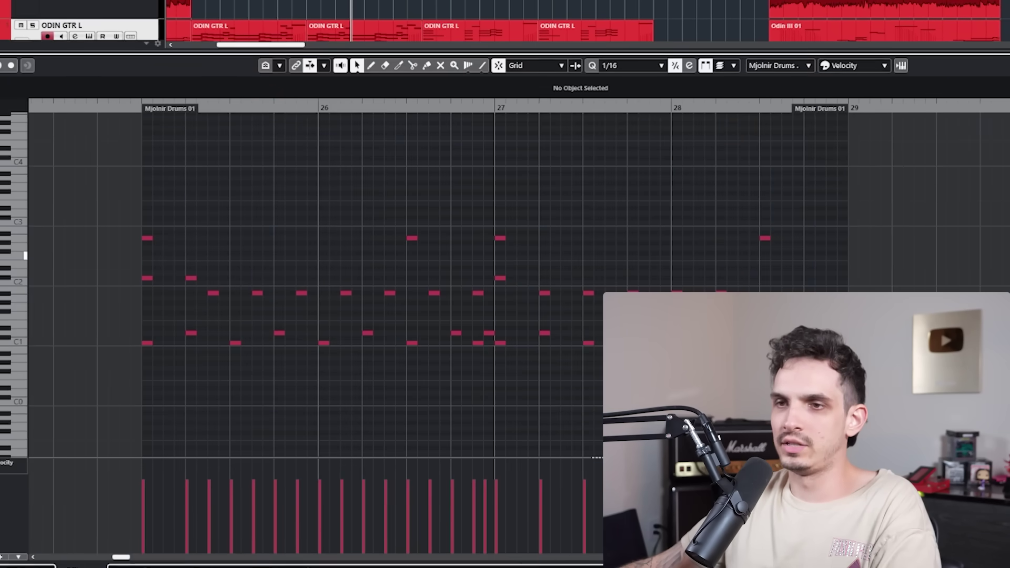
Clear the existing notes from the Mjolnir Drums part starting at bar 25 and program a new drum pattern with kick, snare, tom and cymbal hits.
left_click_drag(142, 372, 909, 208)
key("Delete")
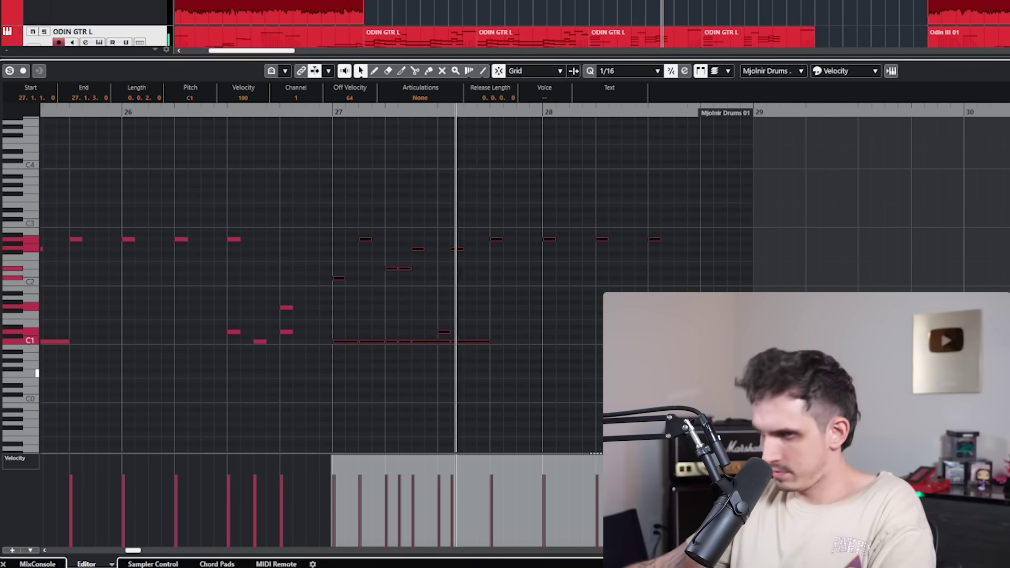
key("h")
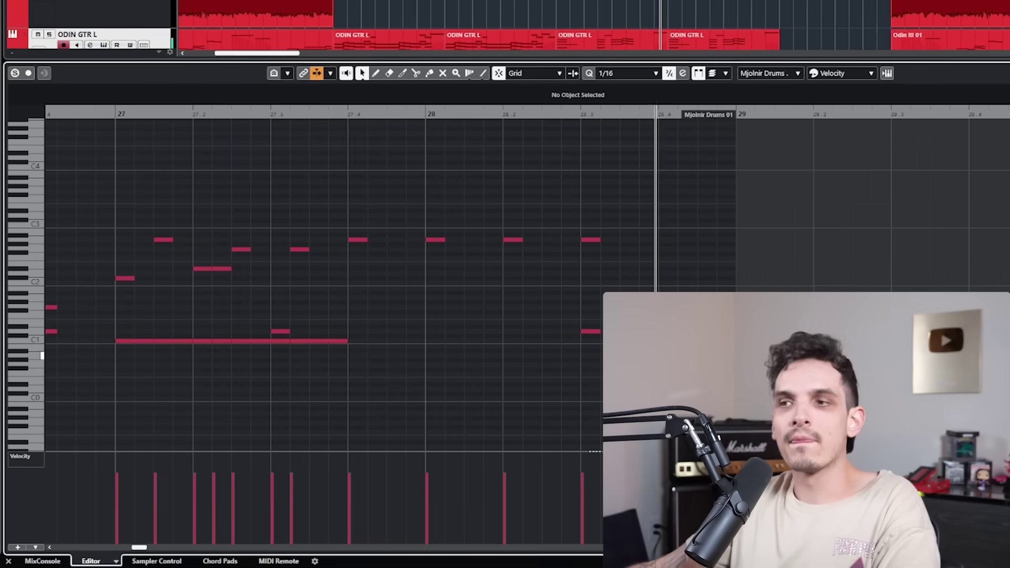
key("8")
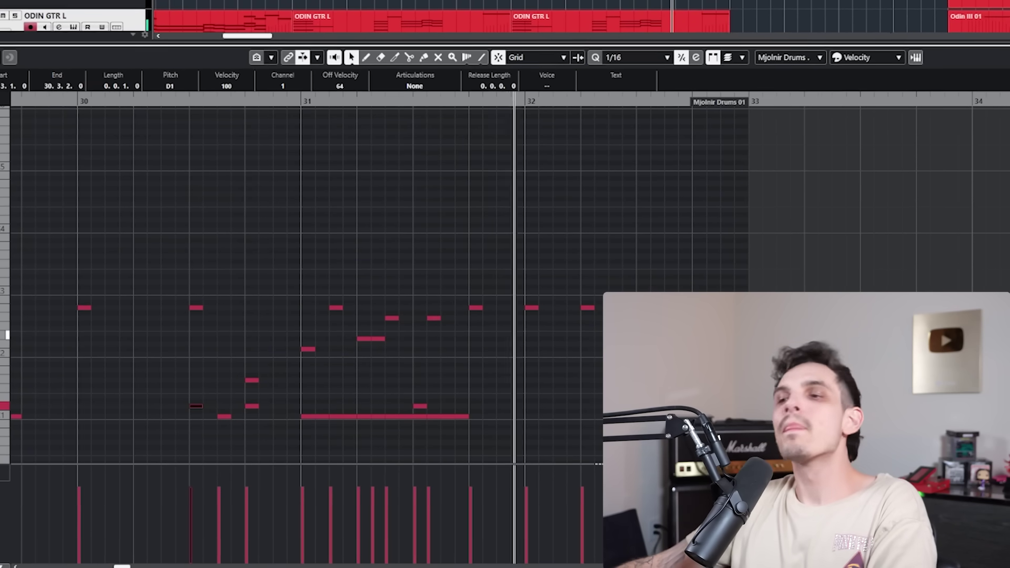
key("h")
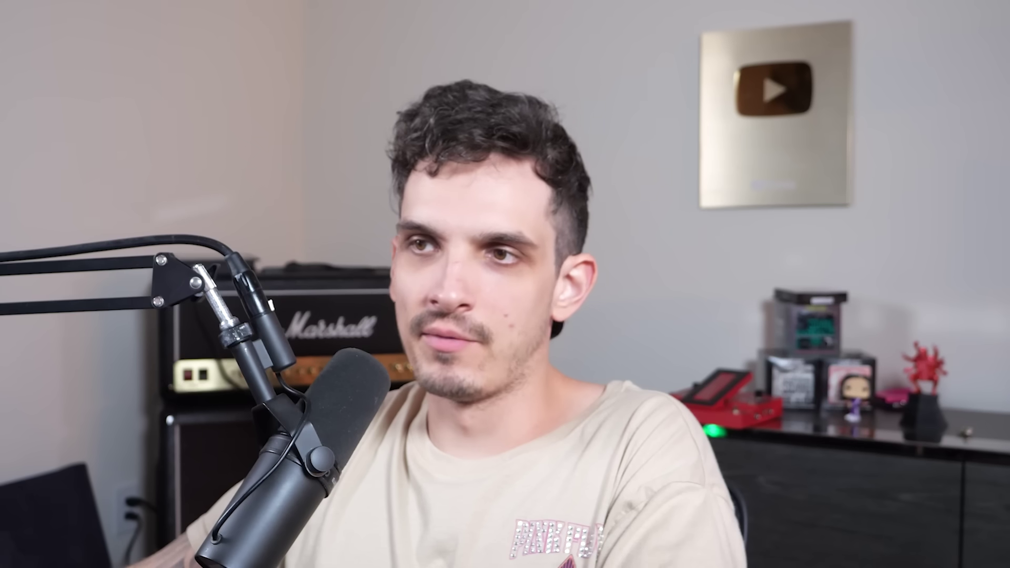